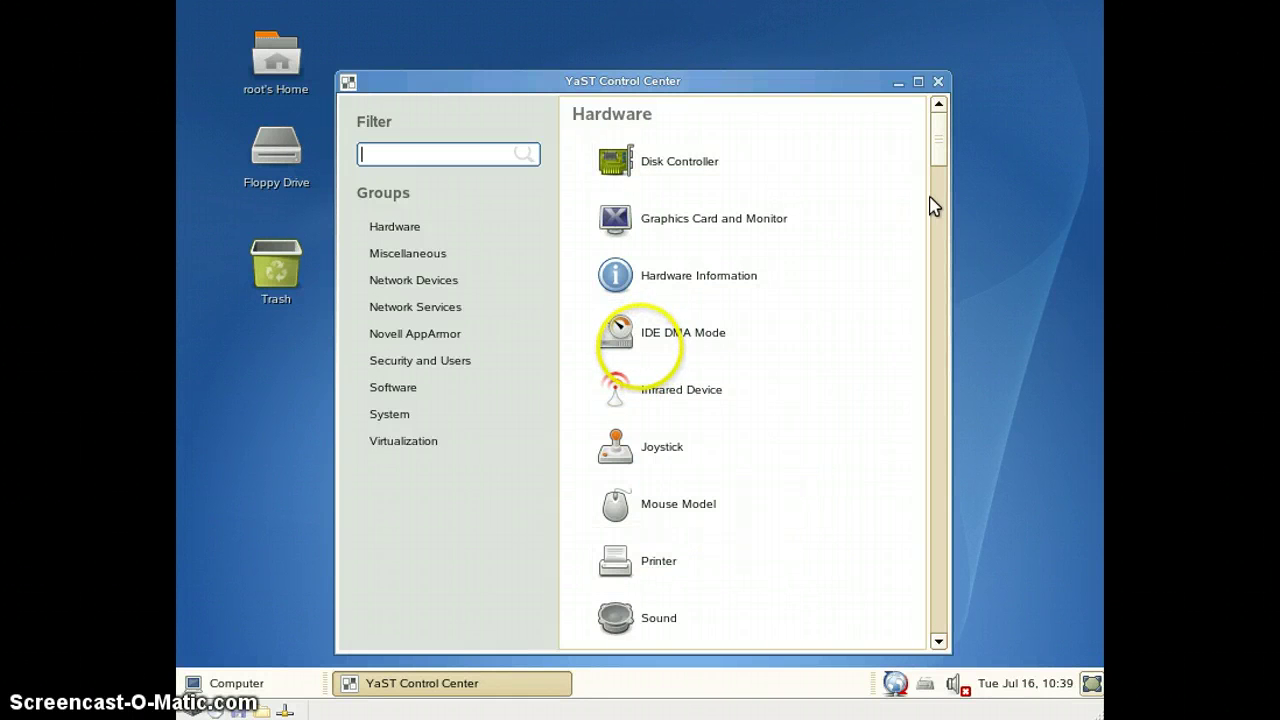
- Open YaST's Software Management module and search the packages for "browser"
left_click(430, 401)
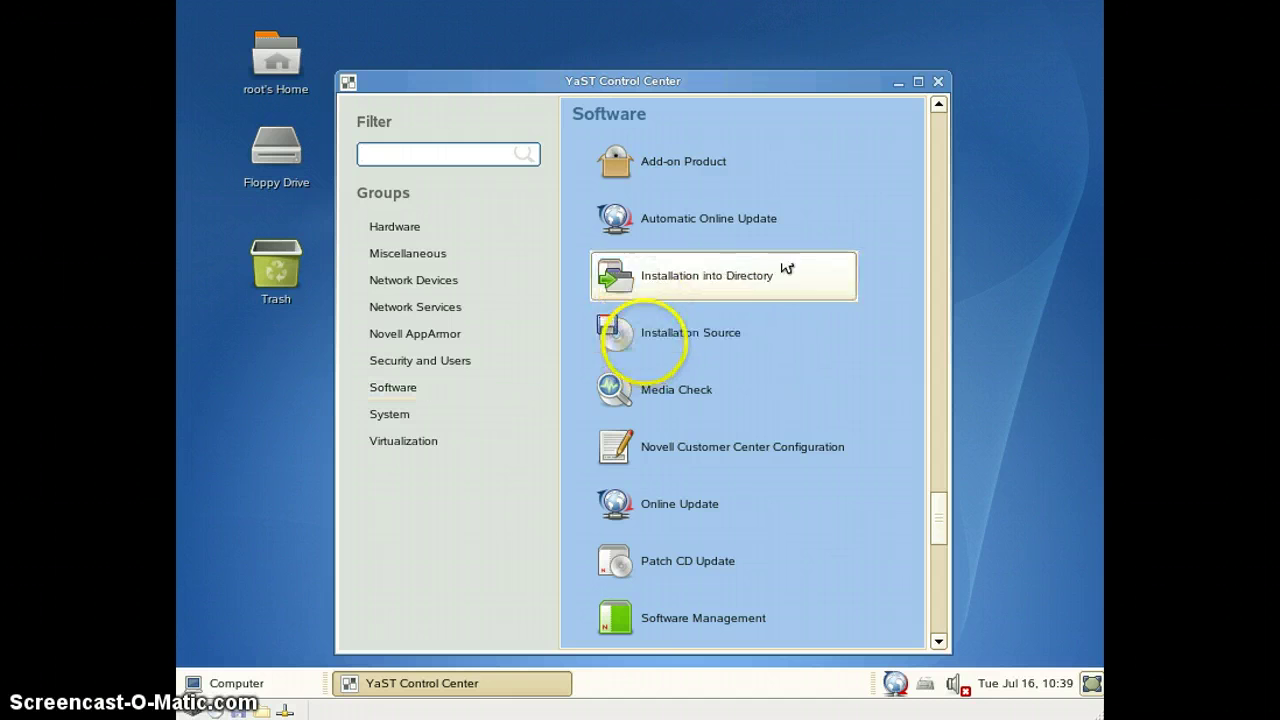
left_click(765, 620)
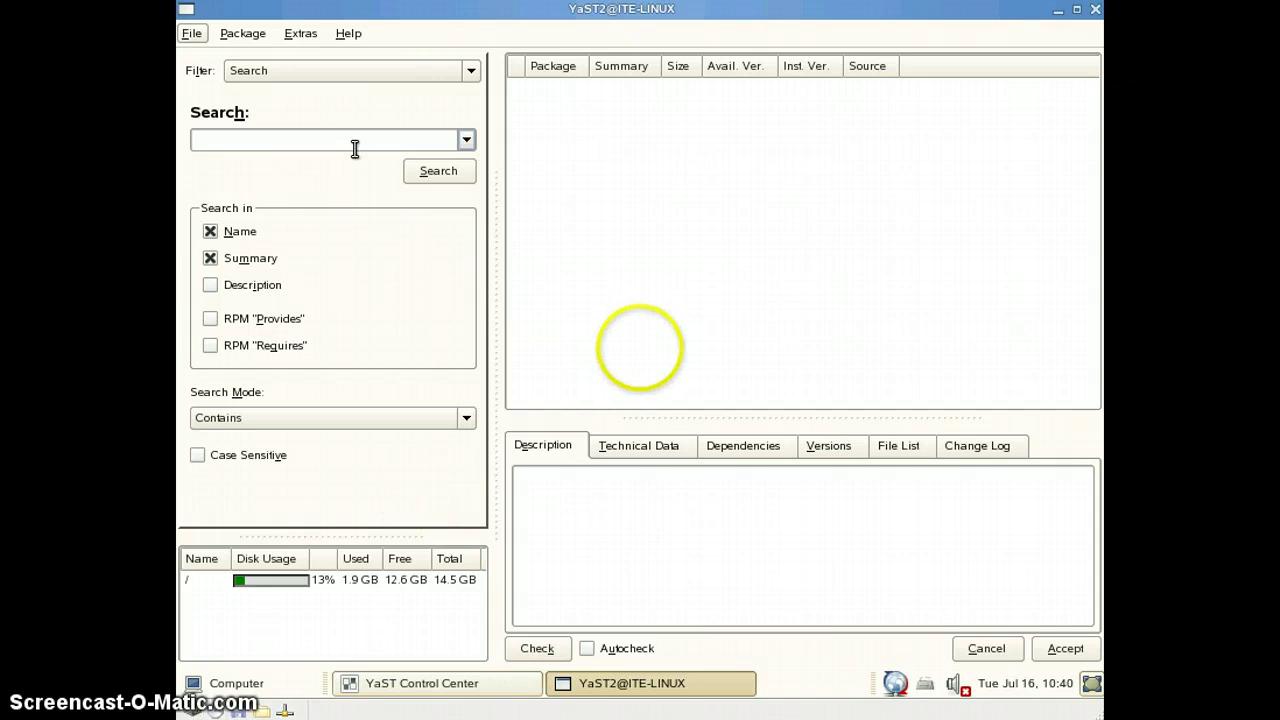
left_click(355, 148)
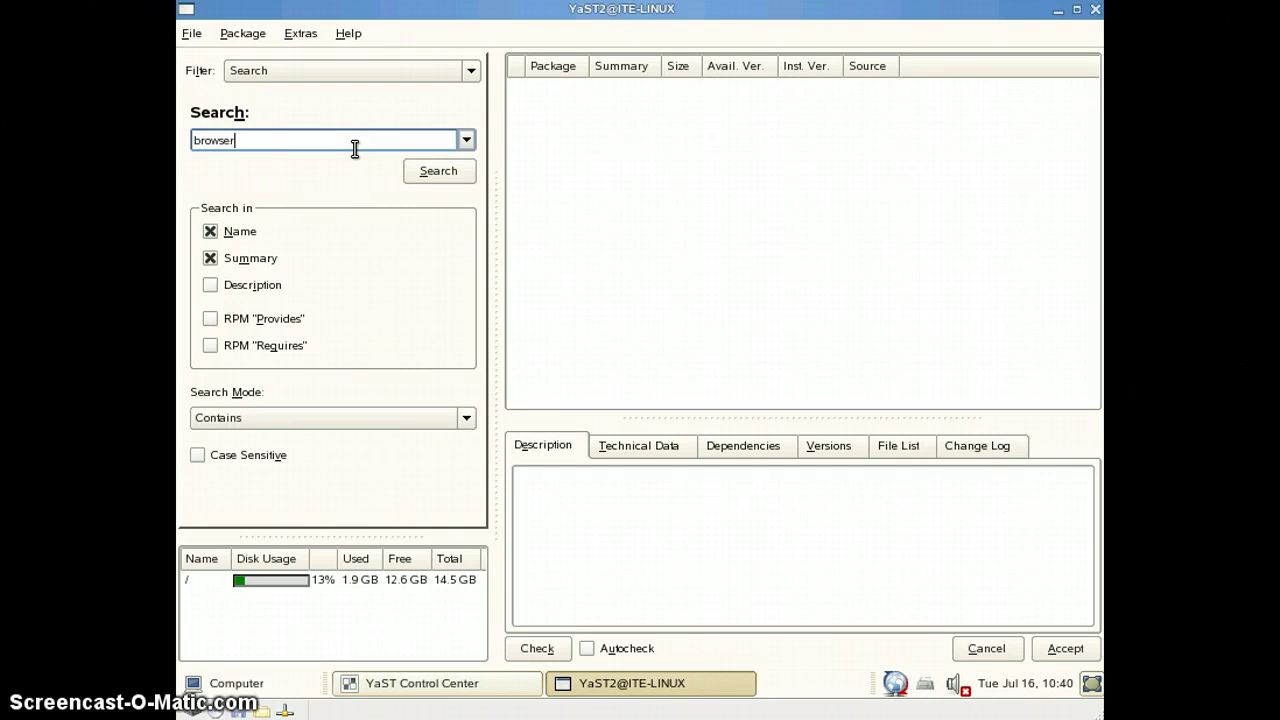
left_click(428, 174)
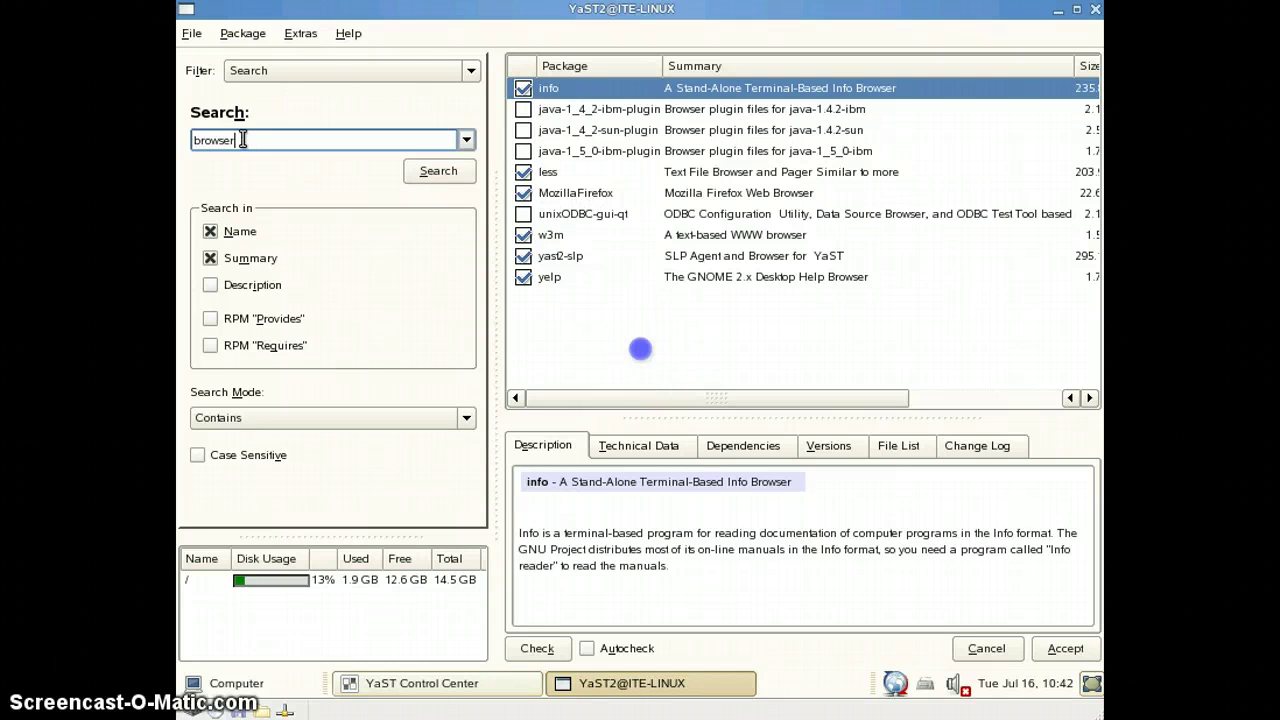
- Search the packages for "samba", then close the package manager and the YaST Control Center
key("BackSpace")
key("BackSpace")
key("BackSpace")
key("BackSpace")
key("BackSpace")
key("BackSpace")
key("Return")
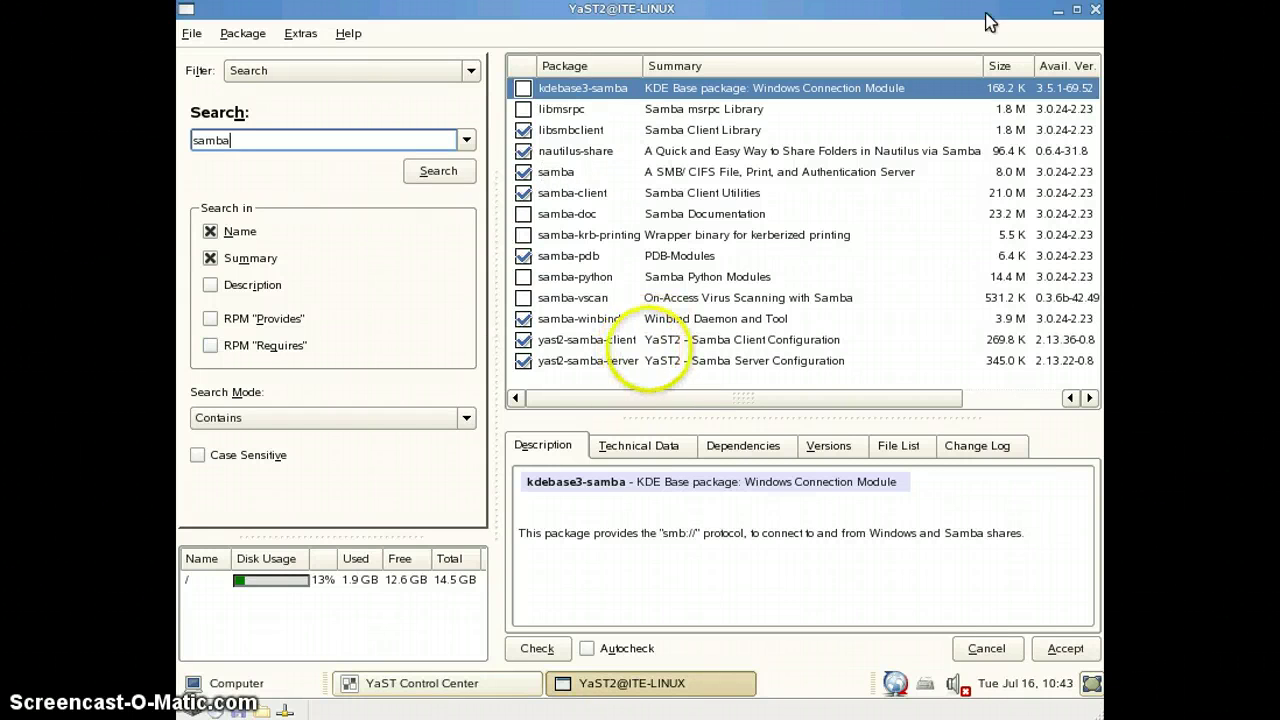
left_click(1095, 10)
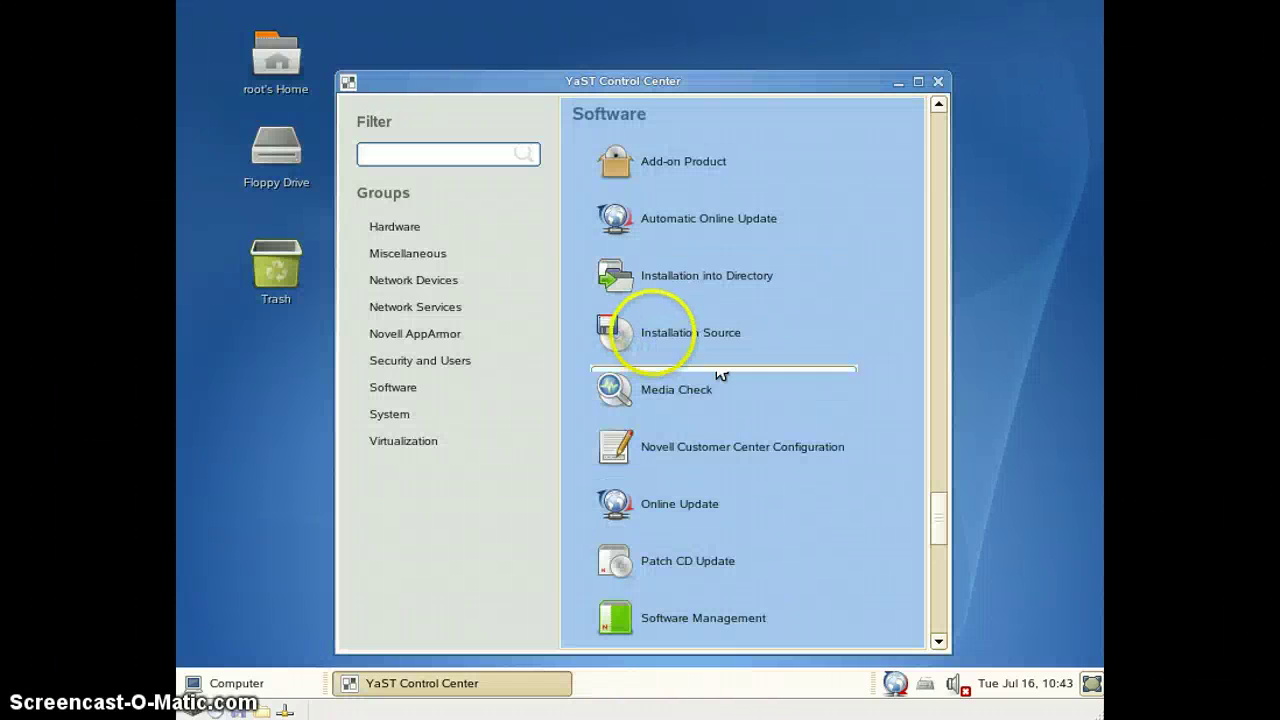
left_click(938, 81)
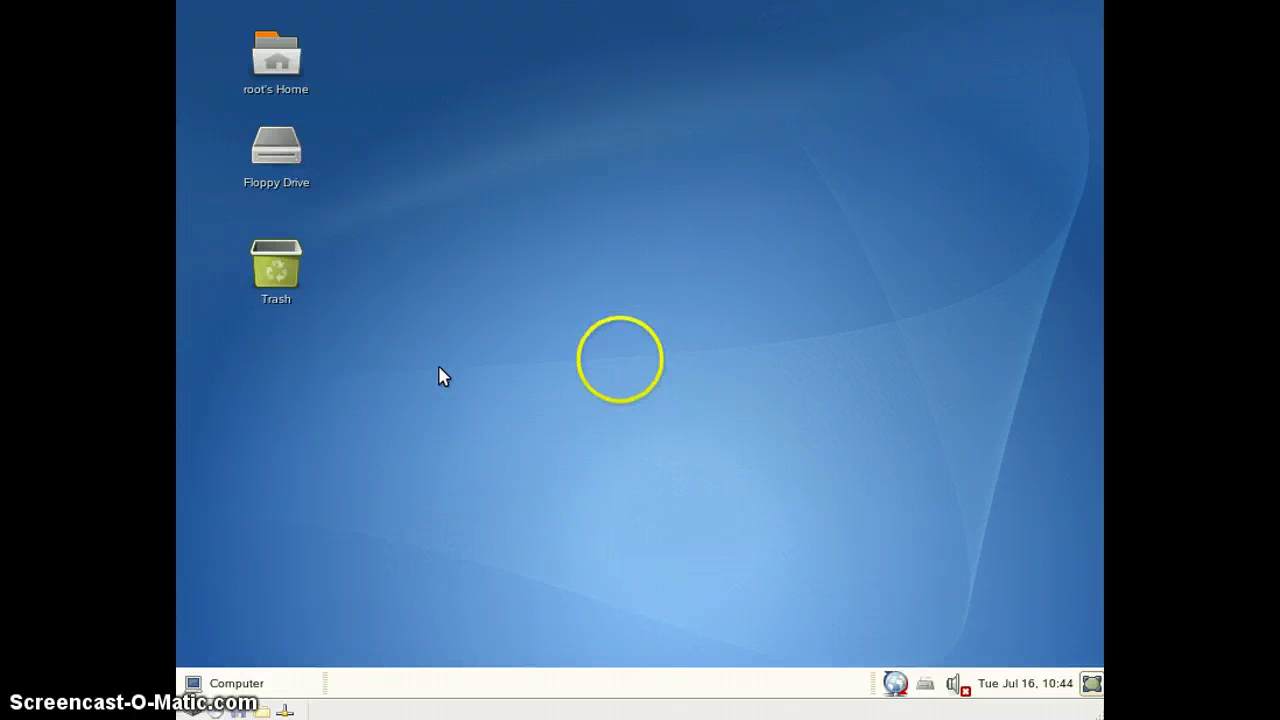
- Reopen the YaST Control Center and start the Samba Server module from the Network Services group
left_click(240, 680)
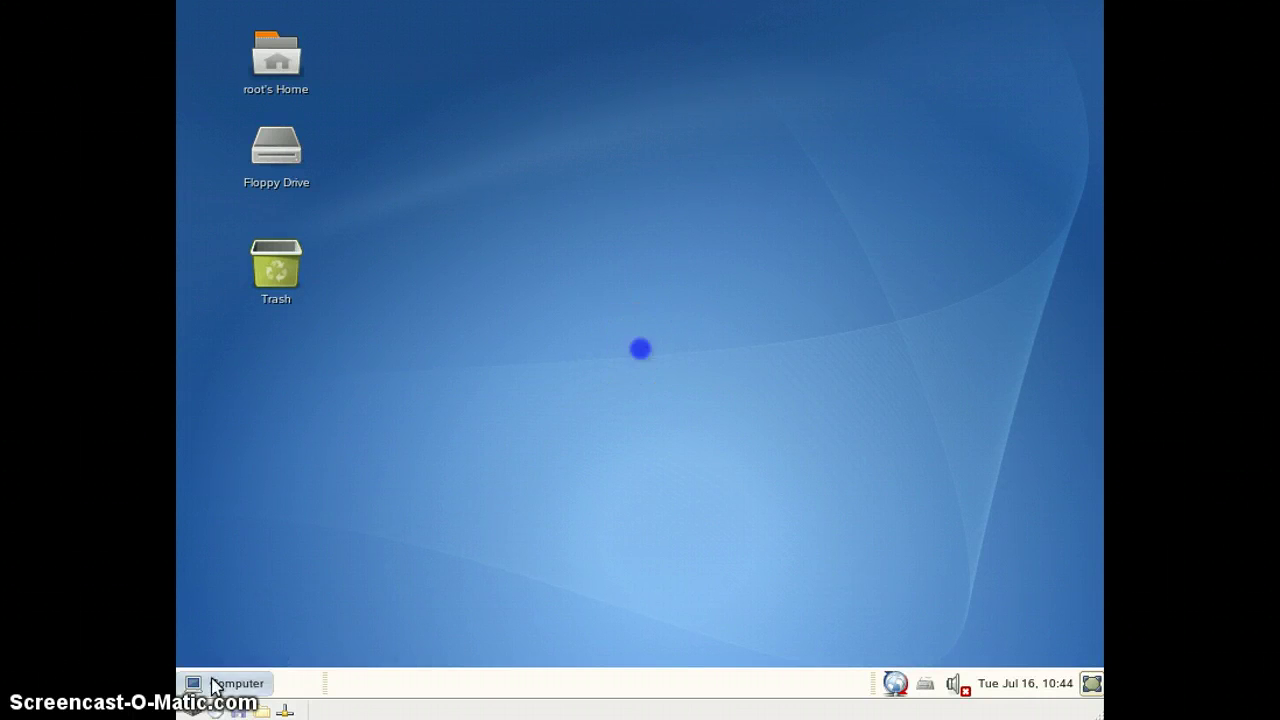
left_click(543, 374)
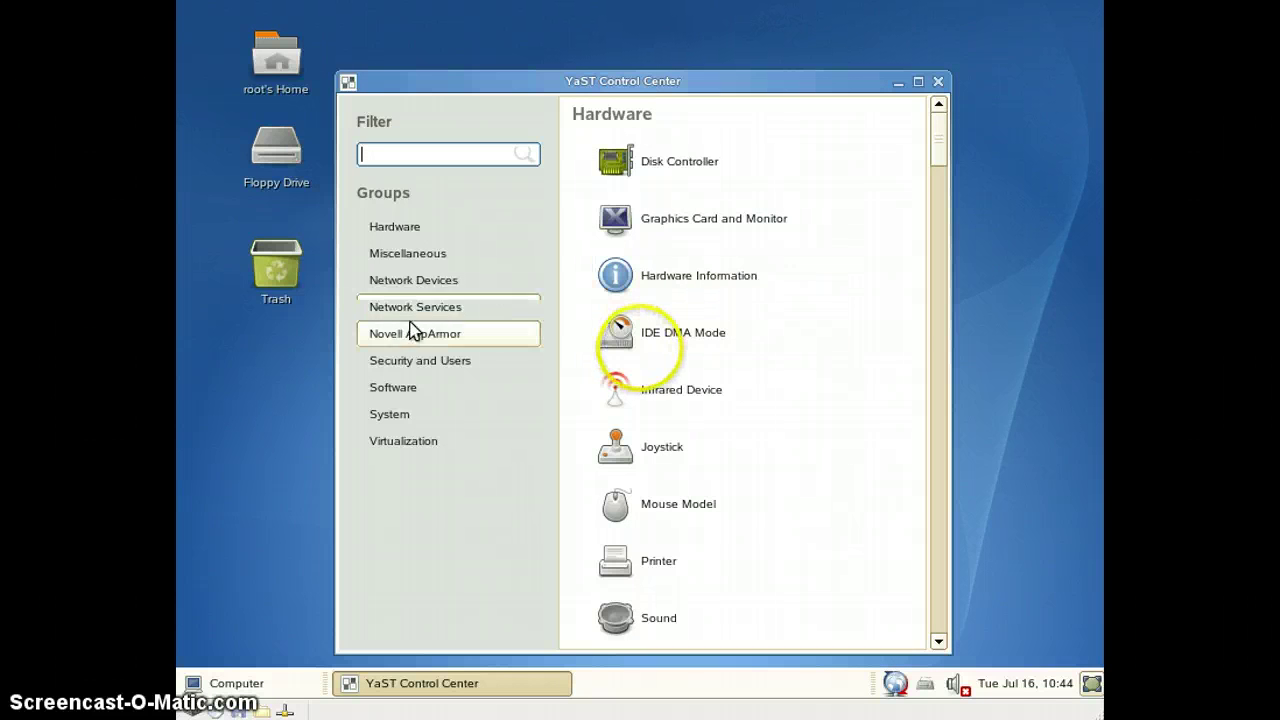
left_click(409, 316)
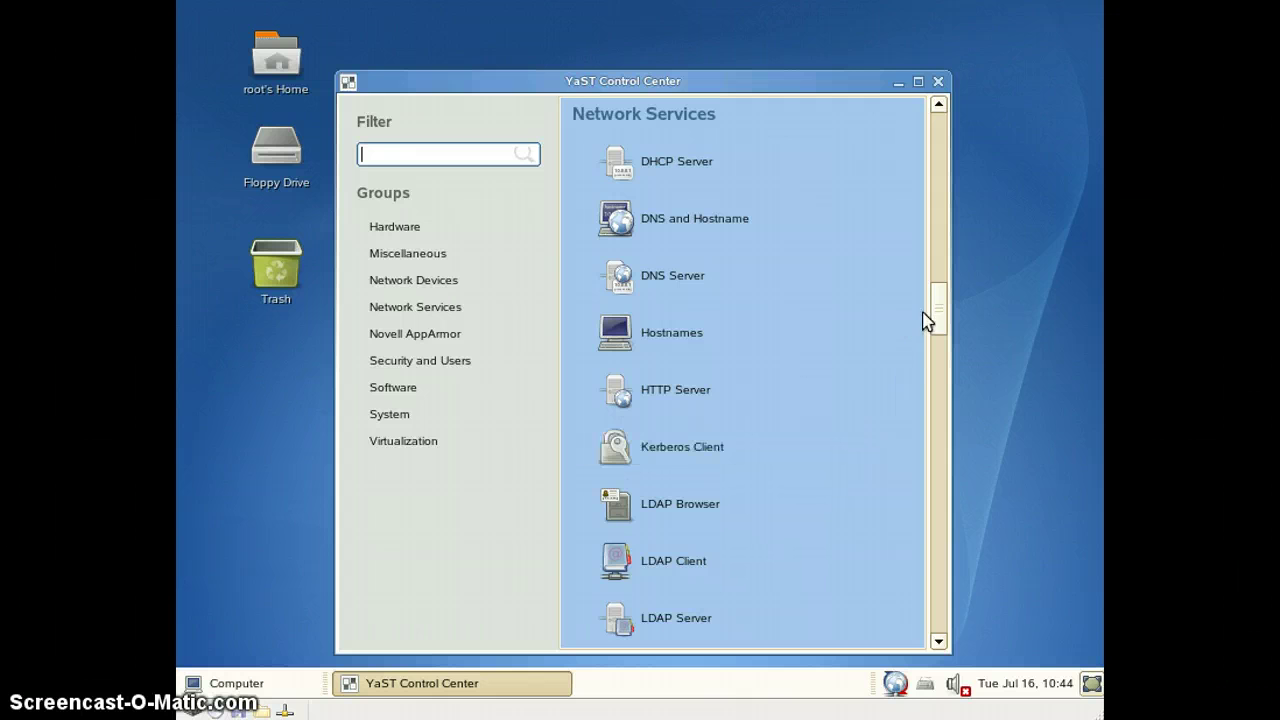
left_click_drag(934, 314, 940, 413)
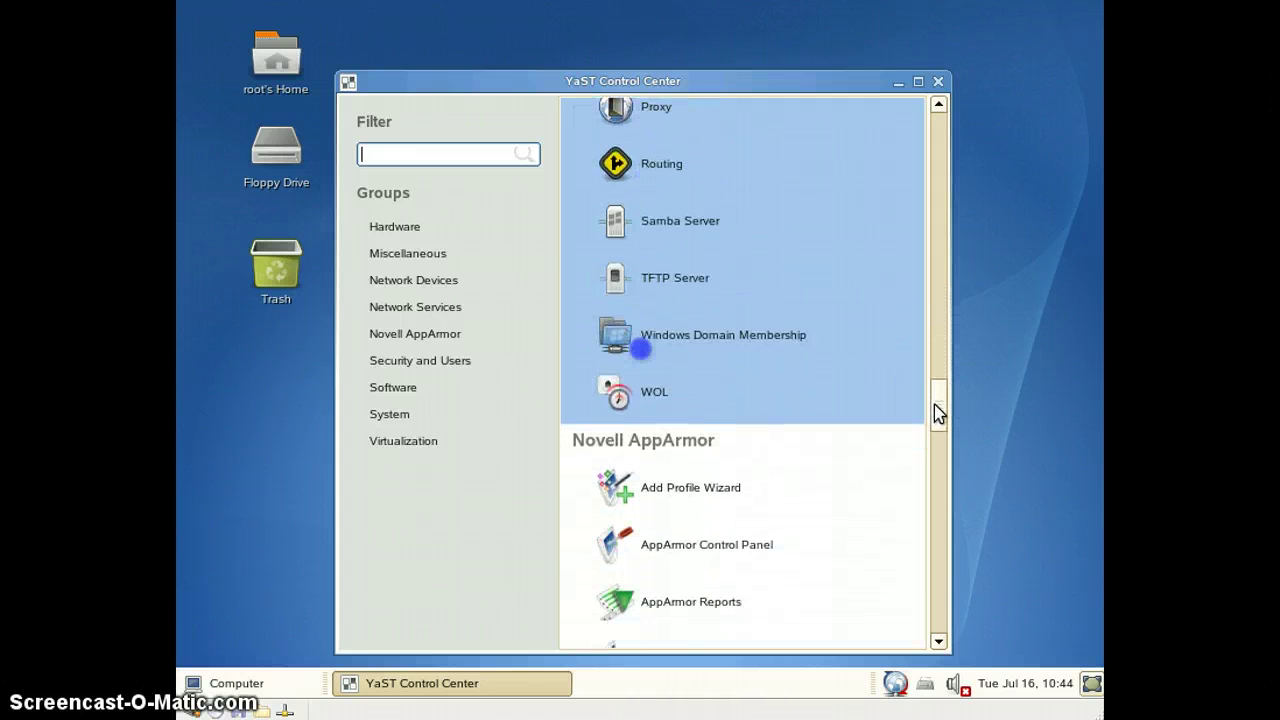
left_click(692, 228)
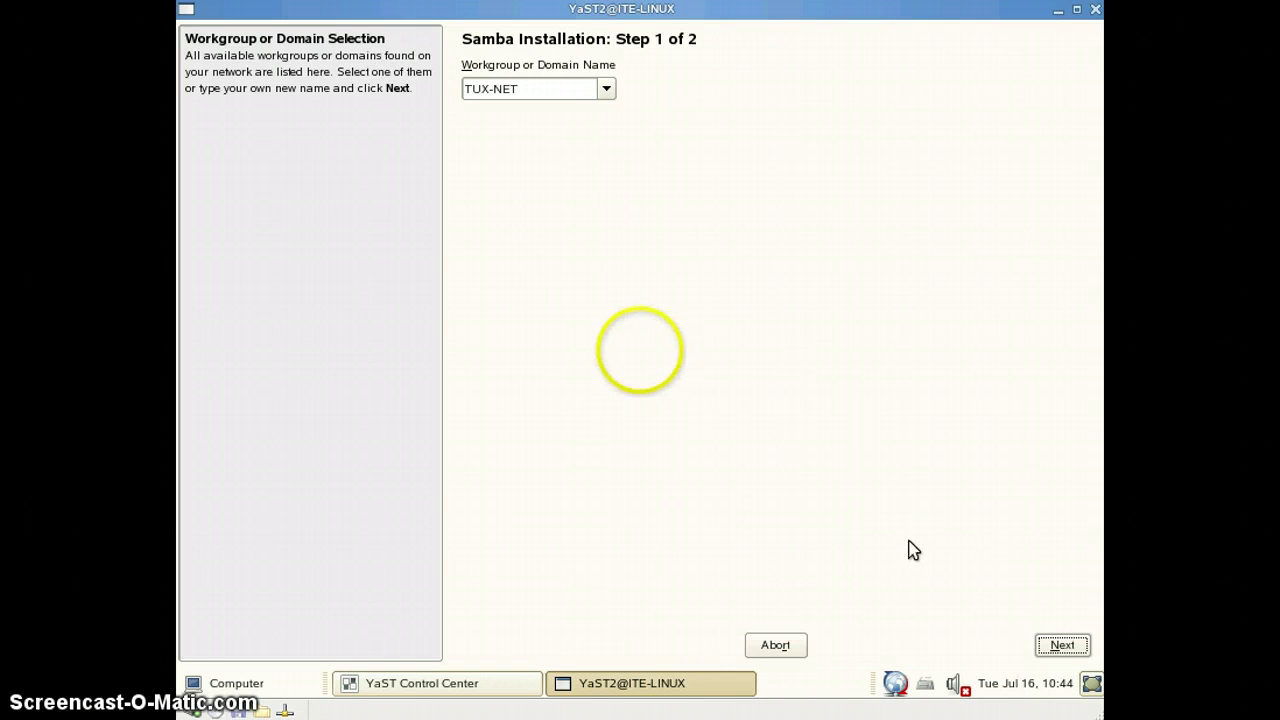
- Set the Samba workgroup or domain name to ITE and continue to the server type selection
left_click(605, 88)
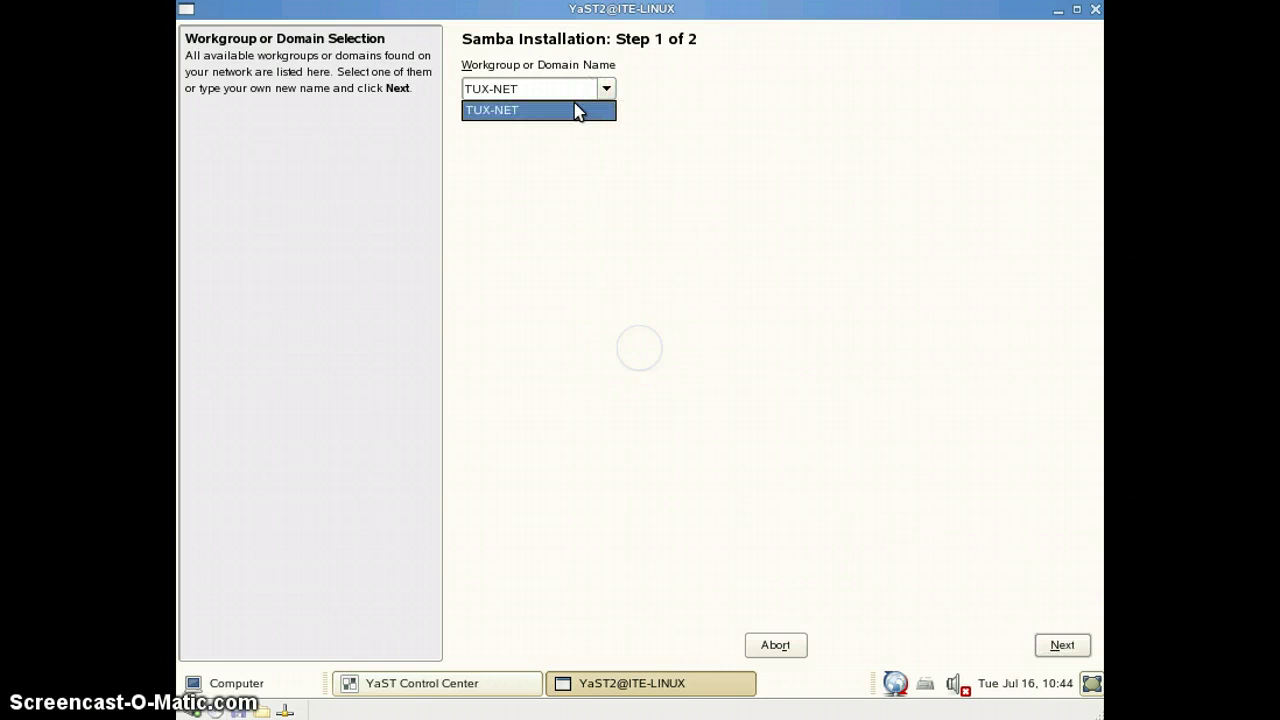
left_click(575, 110)
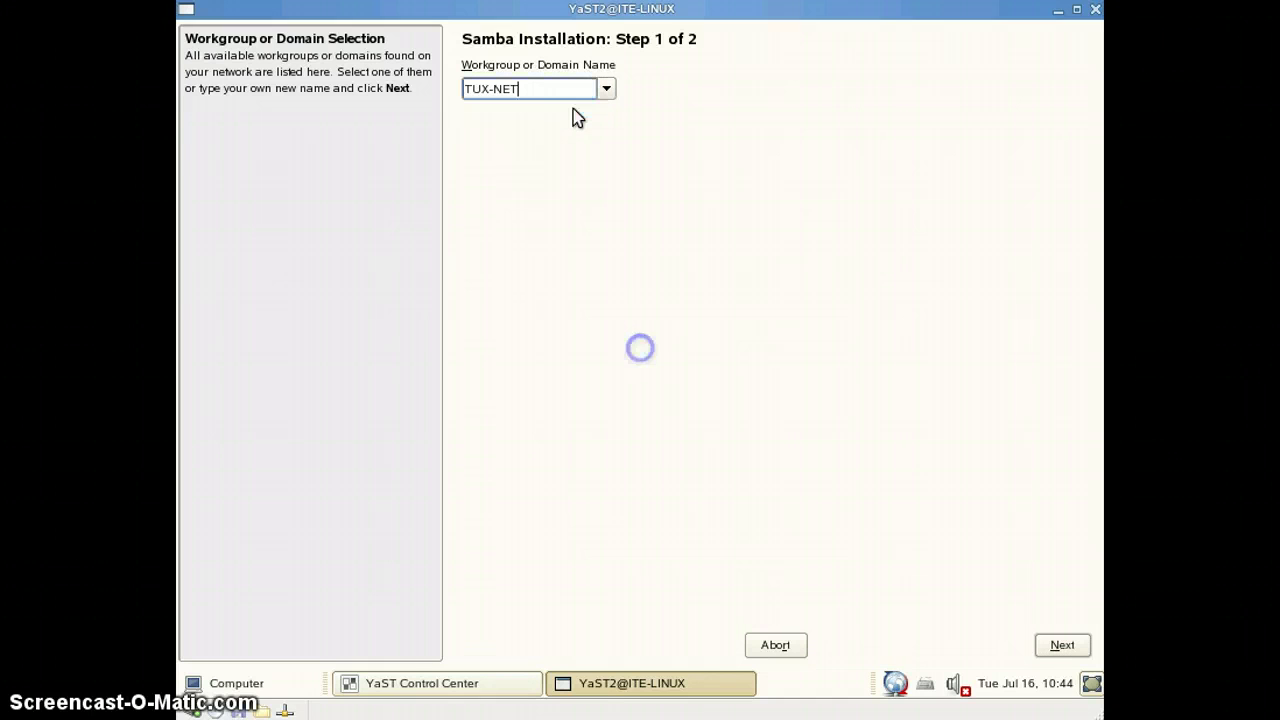
left_click_drag(546, 91, 411, 97)
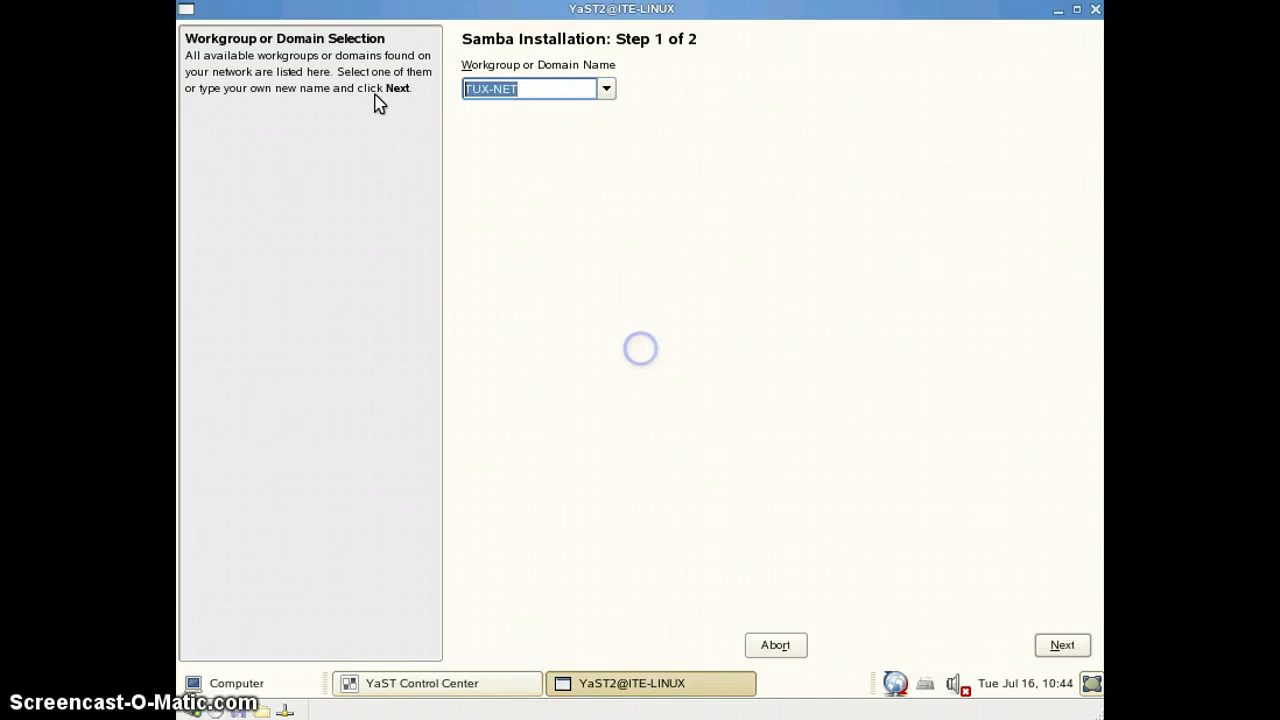
type("ITE")
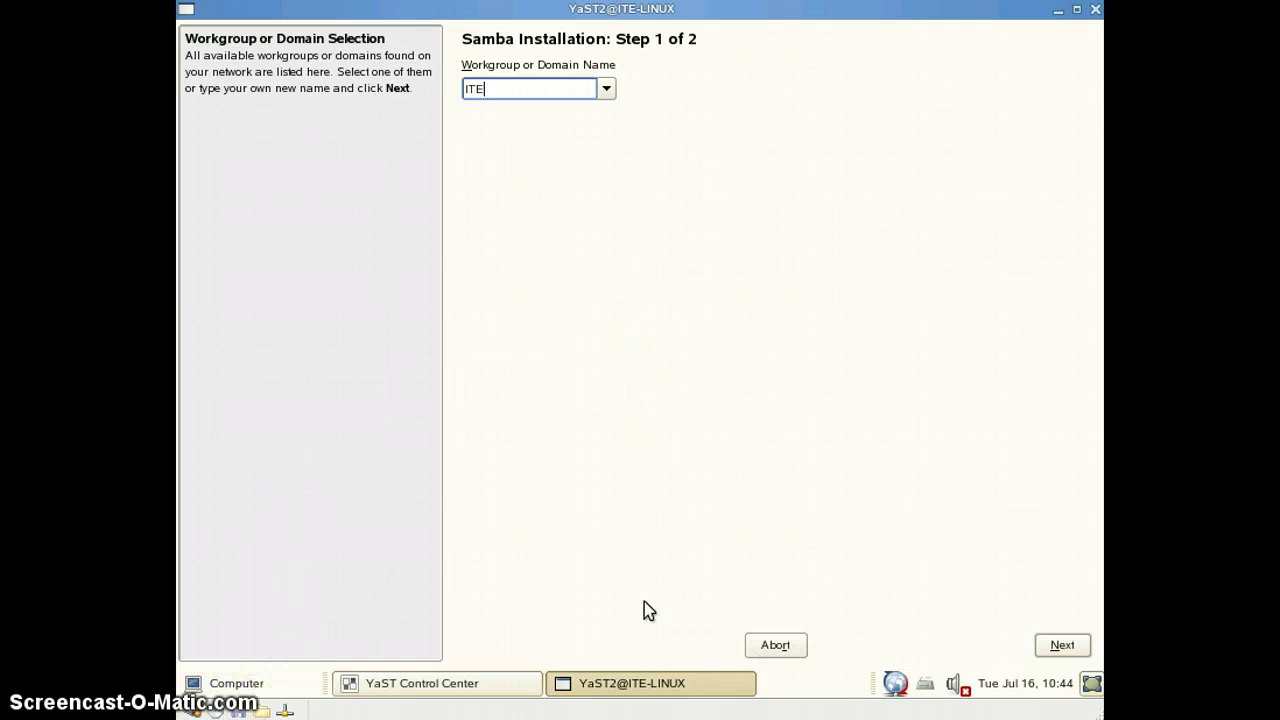
left_click(1062, 645)
left_click(1046, 652)
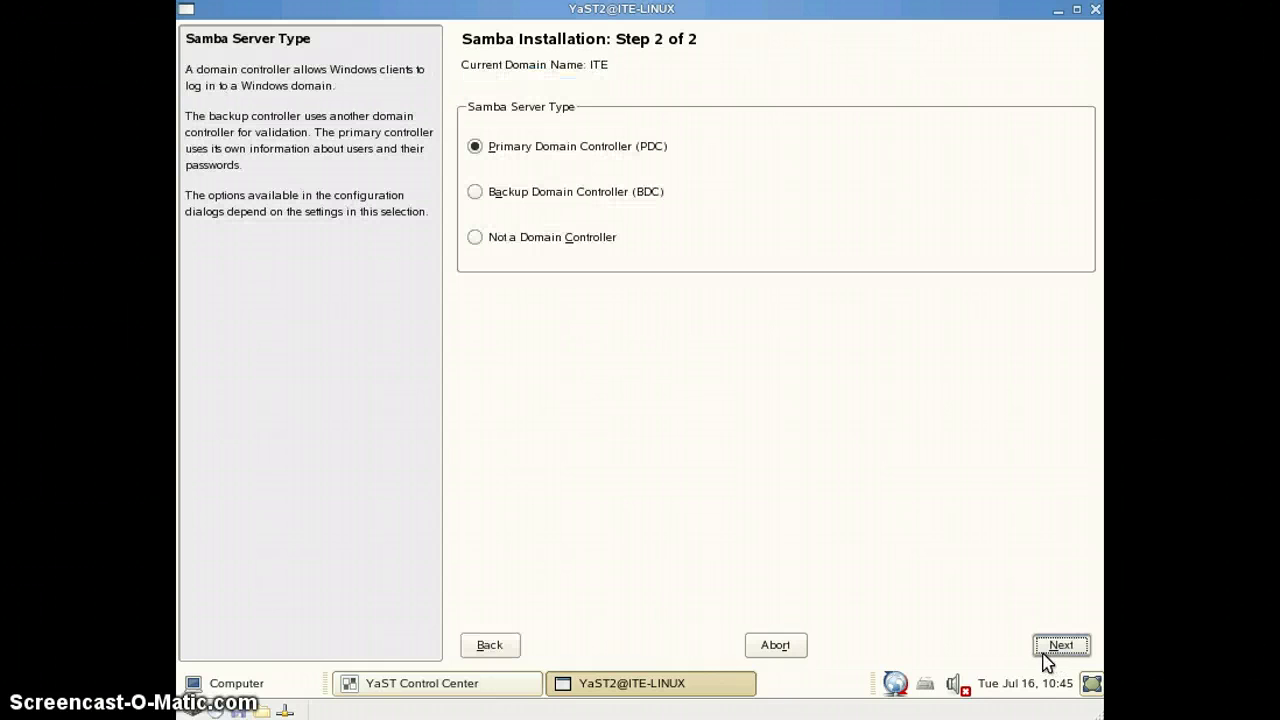
- Choose Not a Domain Controller as the Samba server type and continue to the Samba configuration
left_click(545, 238)
left_click(1058, 646)
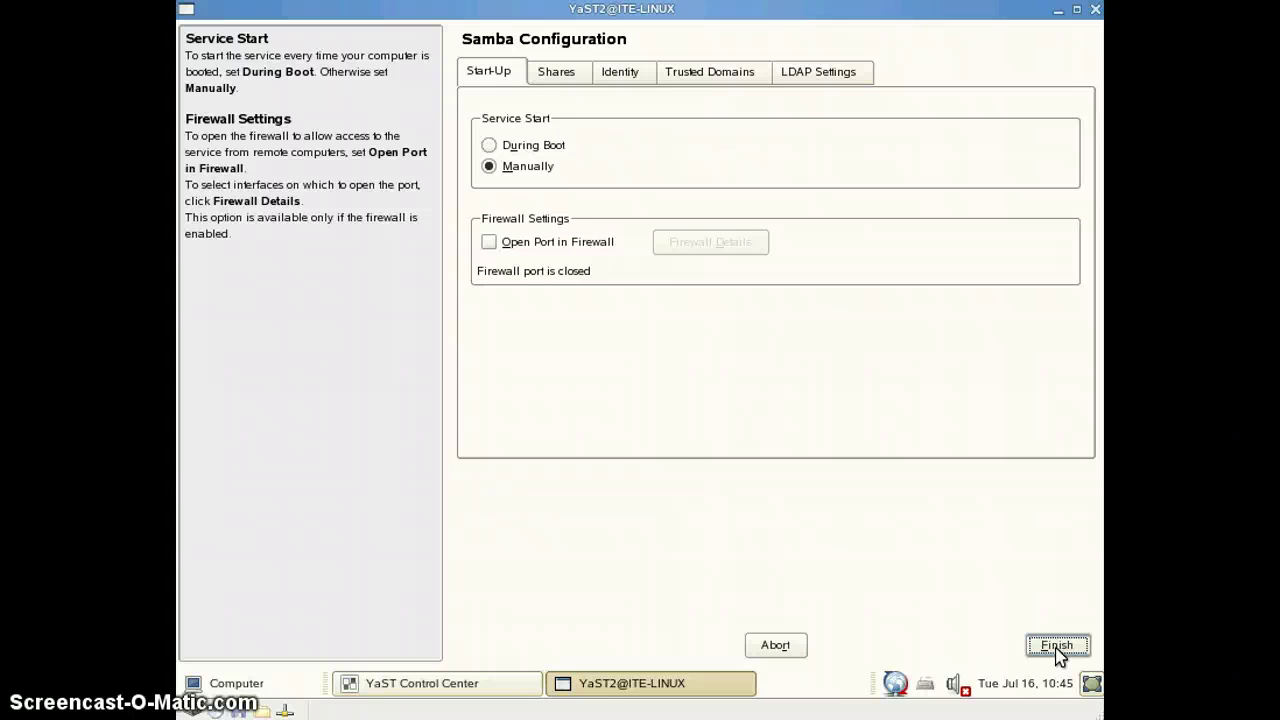
left_click(1058, 646)
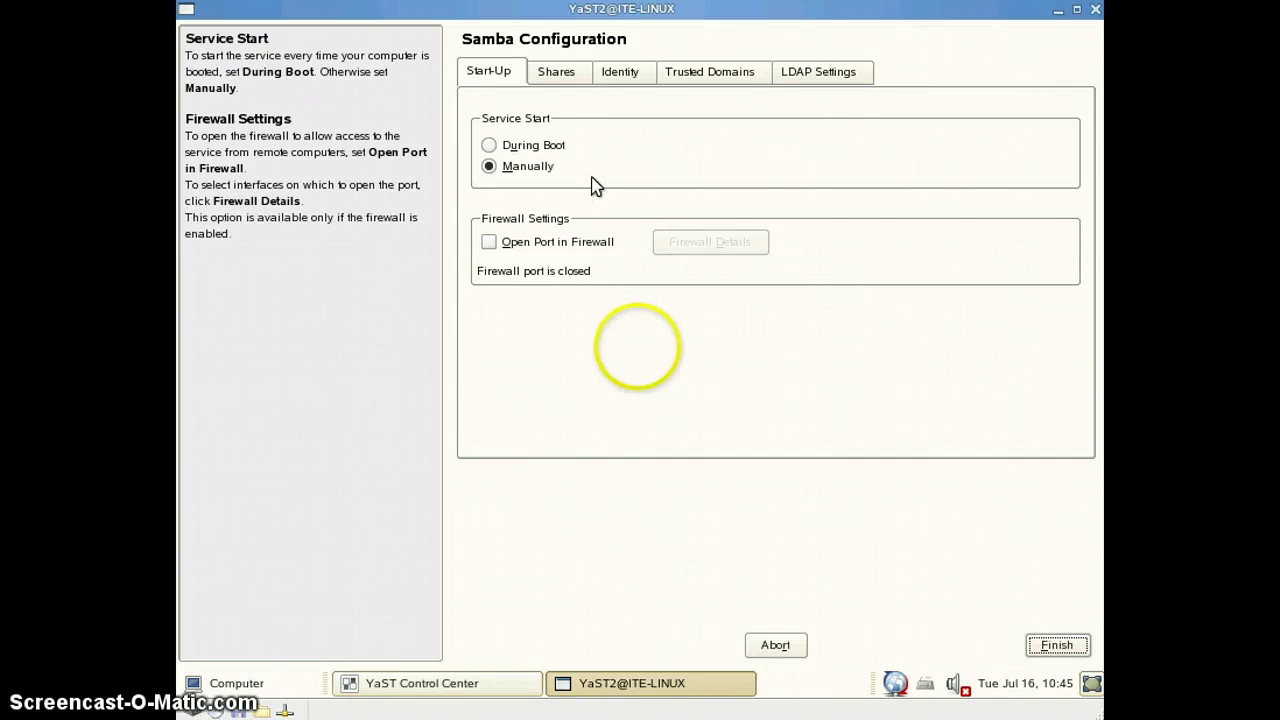
- Set the Samba service to start during boot, open its port in the firewall, and finish the configuration
left_click(536, 149)
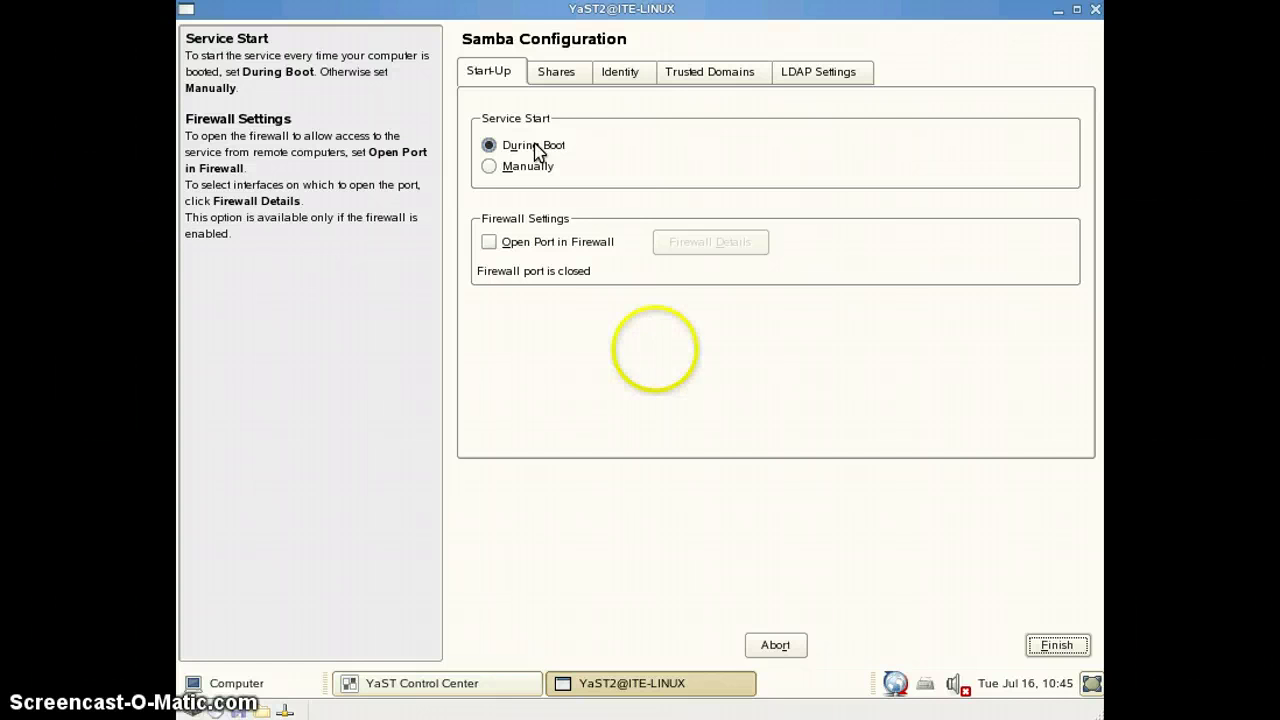
left_click(526, 243)
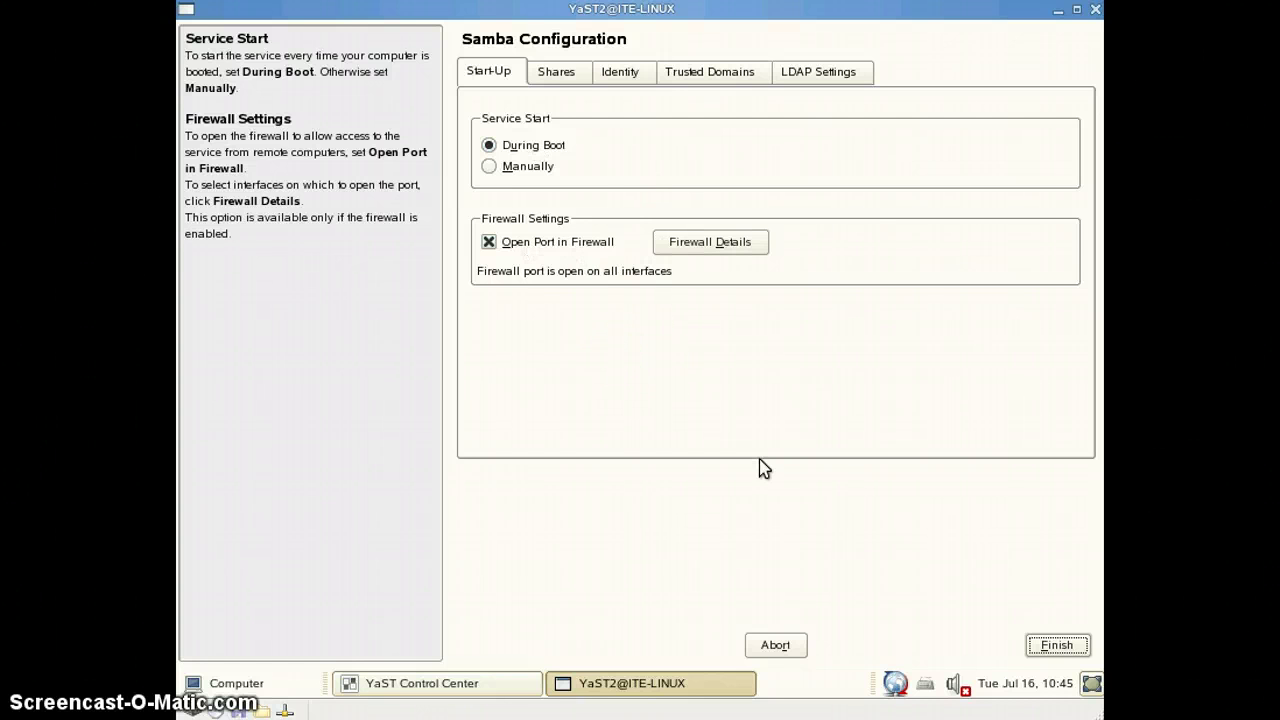
left_click(1058, 645)
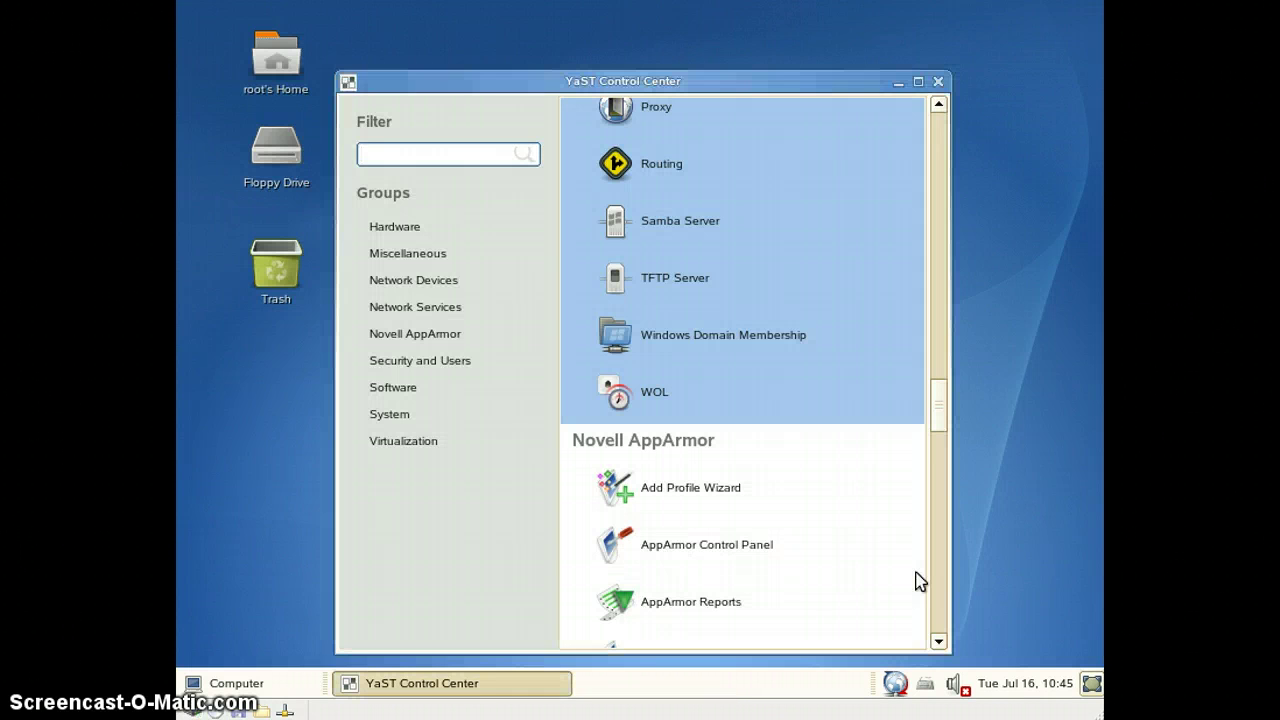
left_click(641, 347)
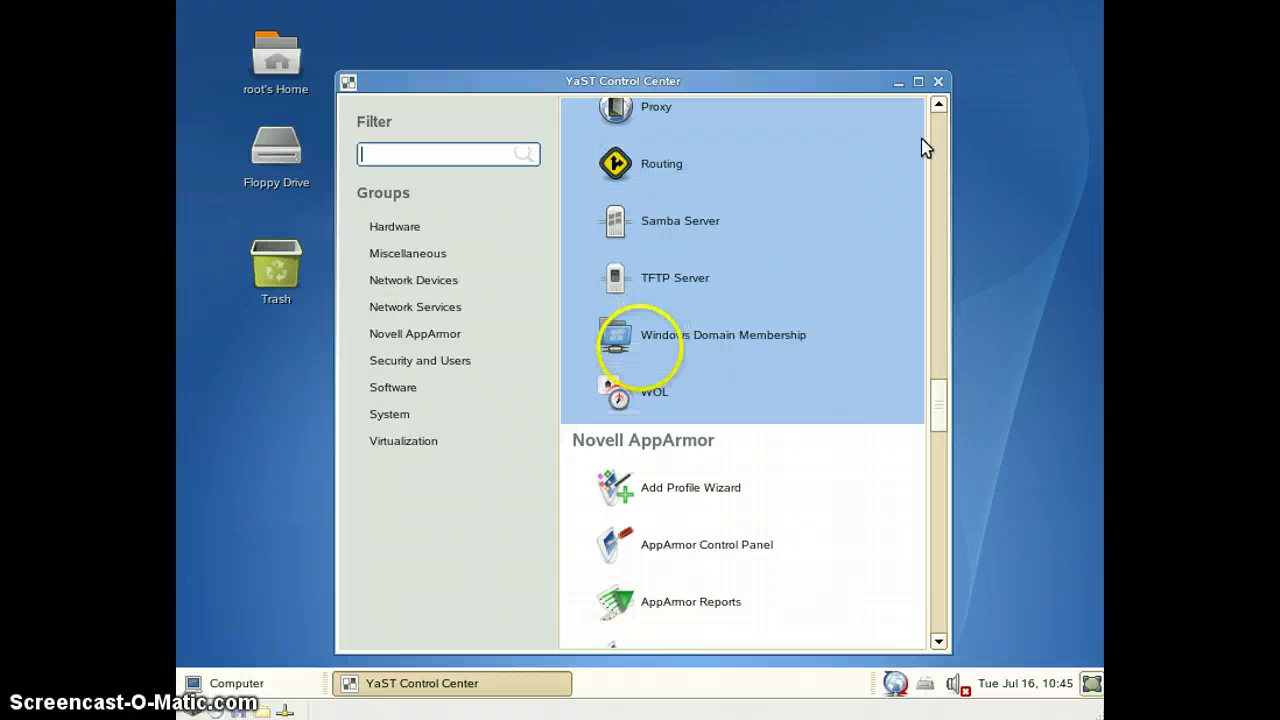
left_click(895, 84)
left_click(222, 684)
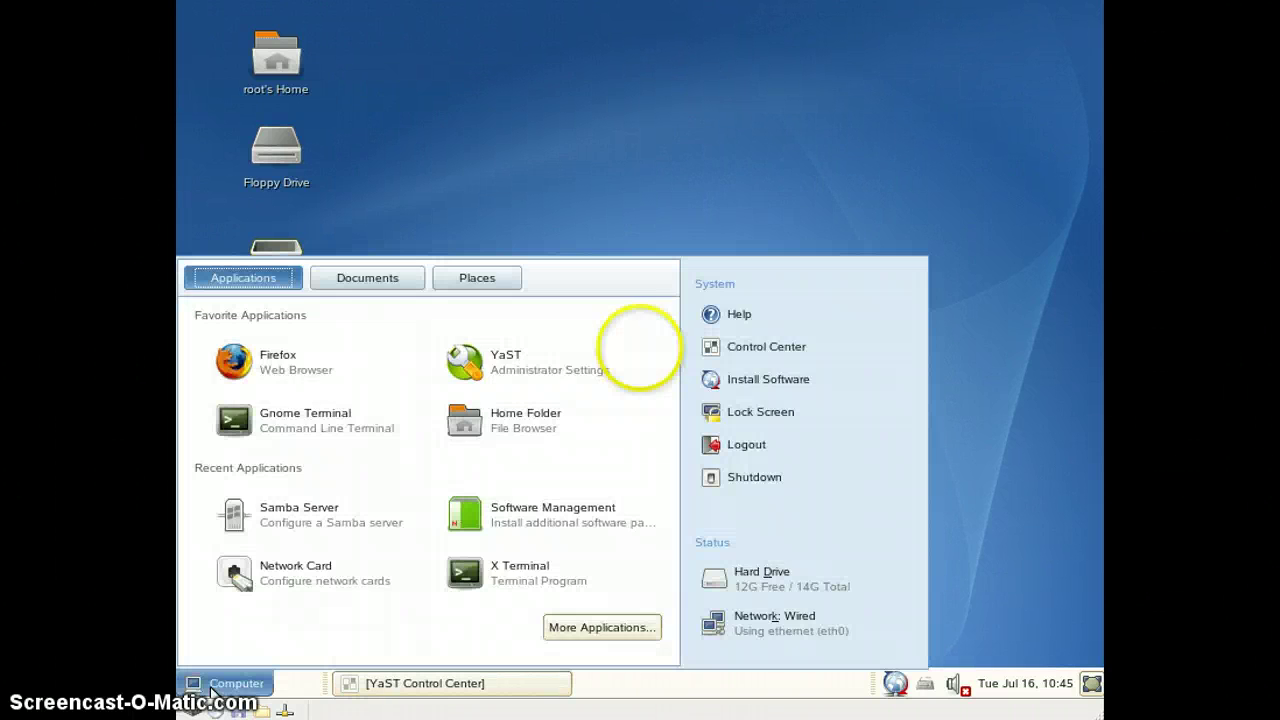
left_click(326, 360)
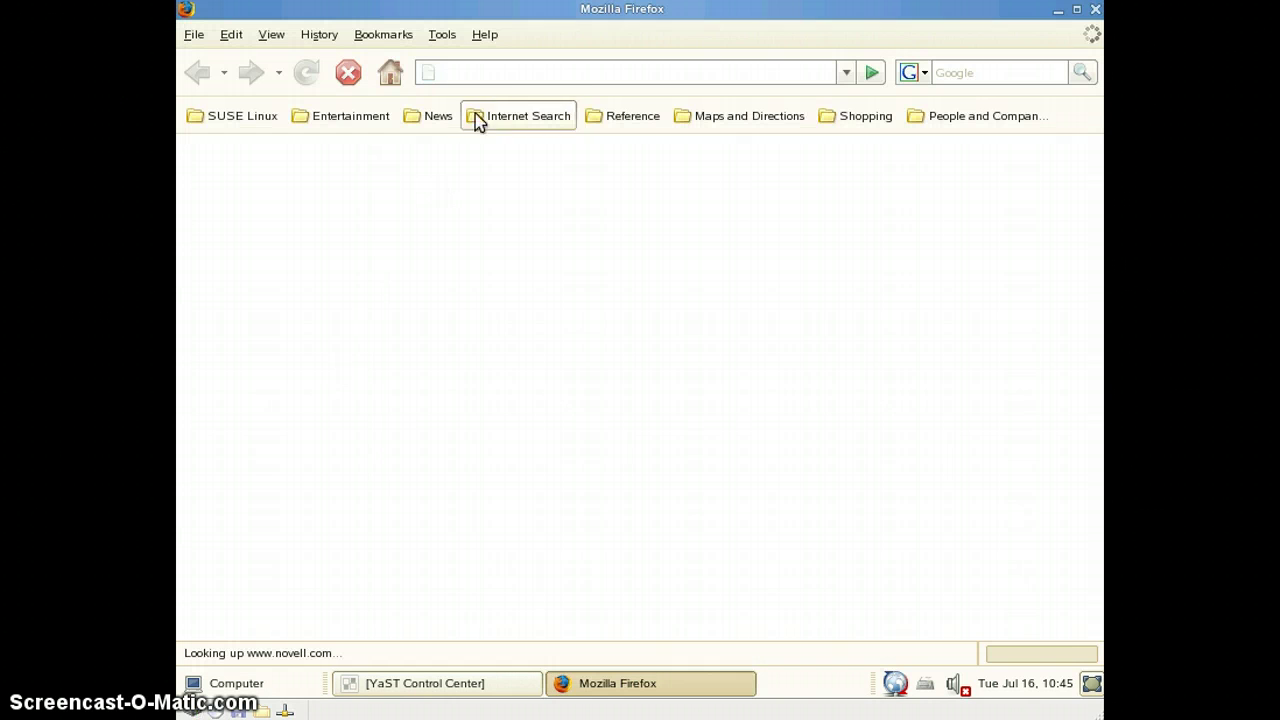
left_click(504, 80)
type("http://ITE")
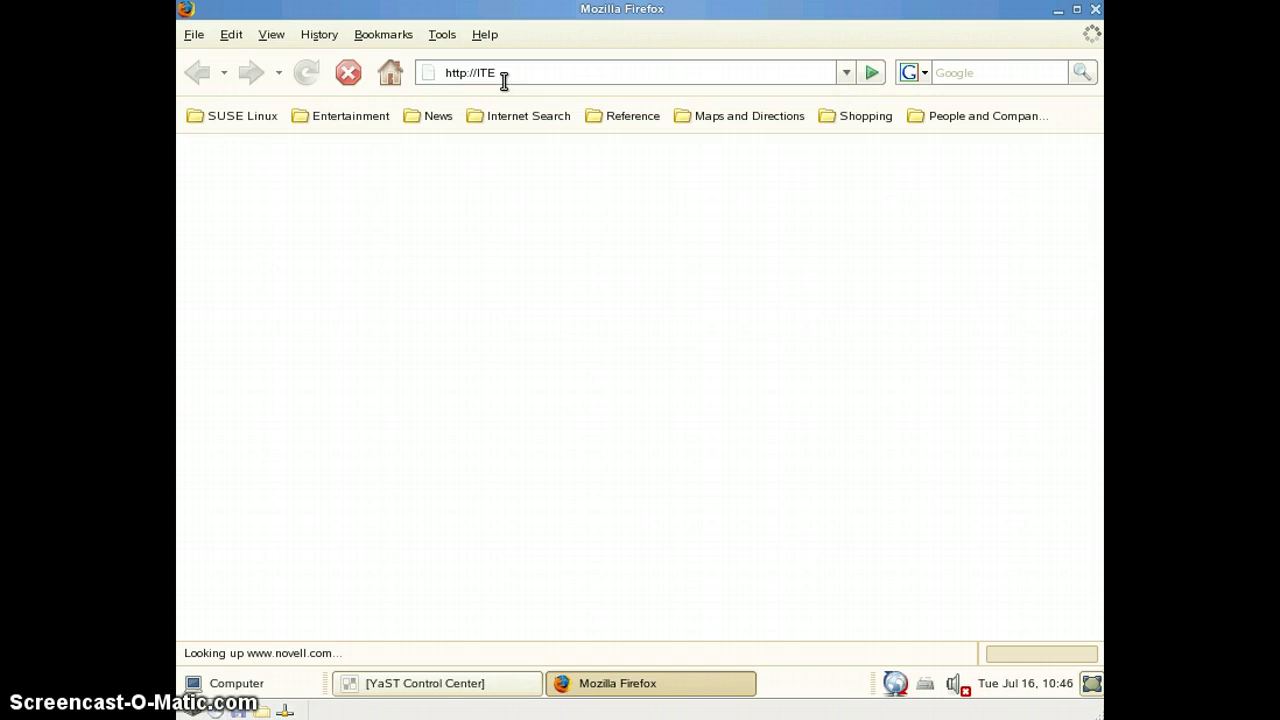
type("-B")
type("C1.ITE")
type(".LOCAL")
key("Return")
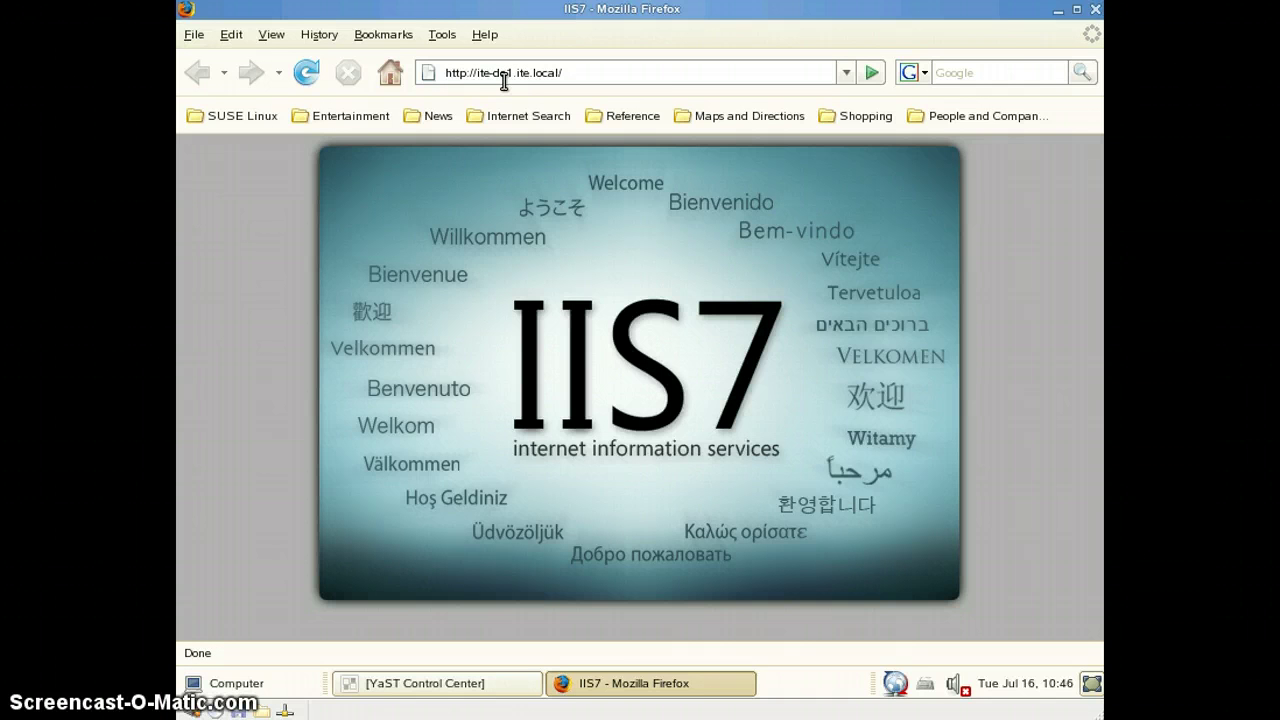
left_click(640, 348)
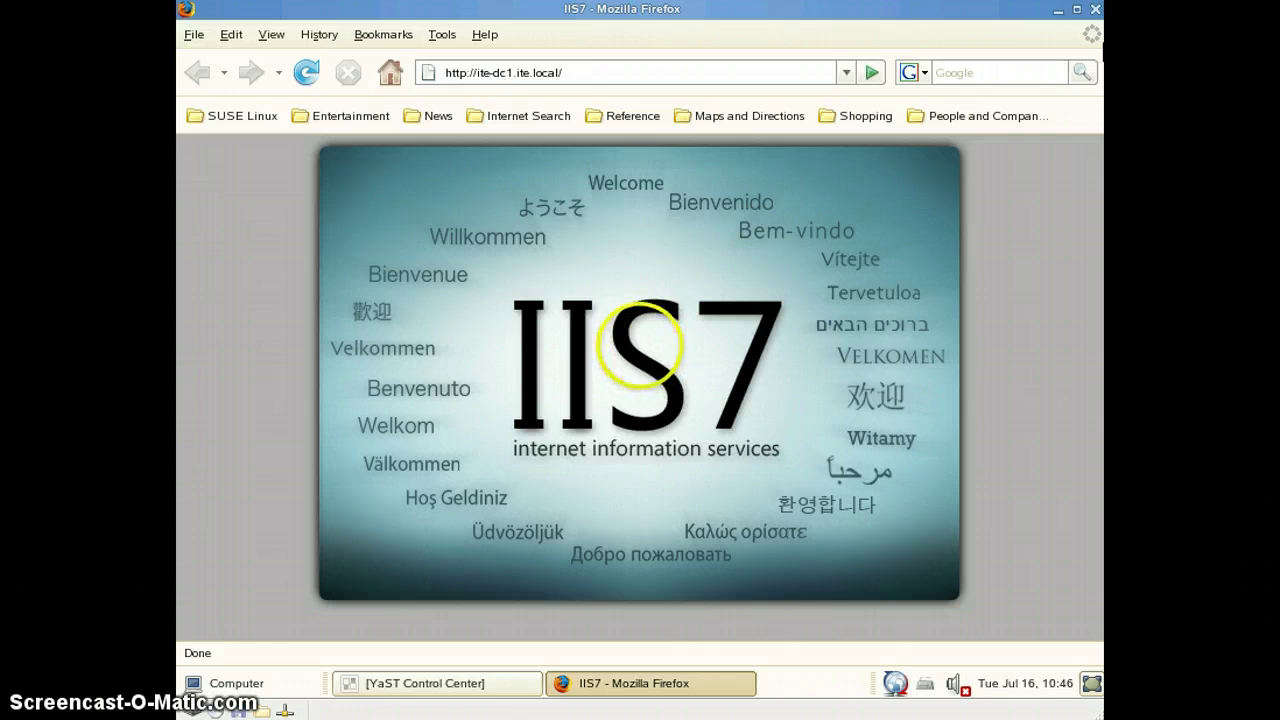
- Minimize Firefox, switch to the Windows Server 2008 virtual machine and log on as ITE\Administrator with the account password
left_click(1059, 12)
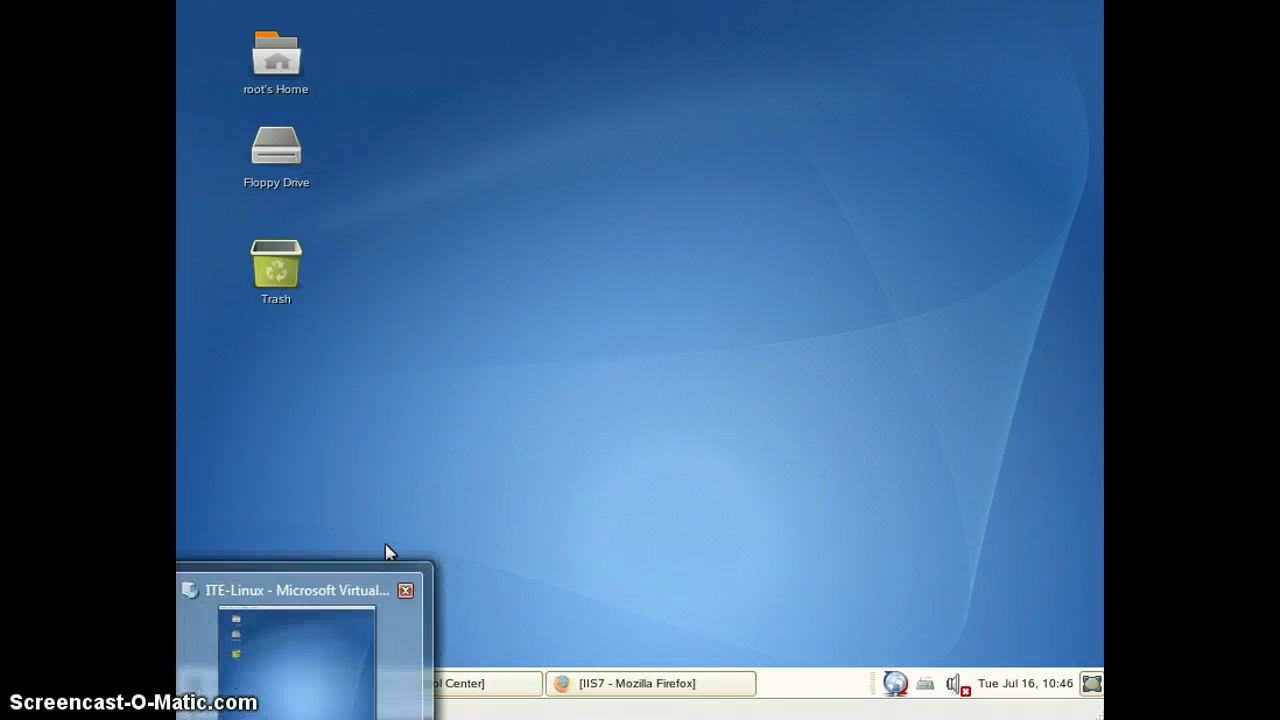
left_click(180, 640)
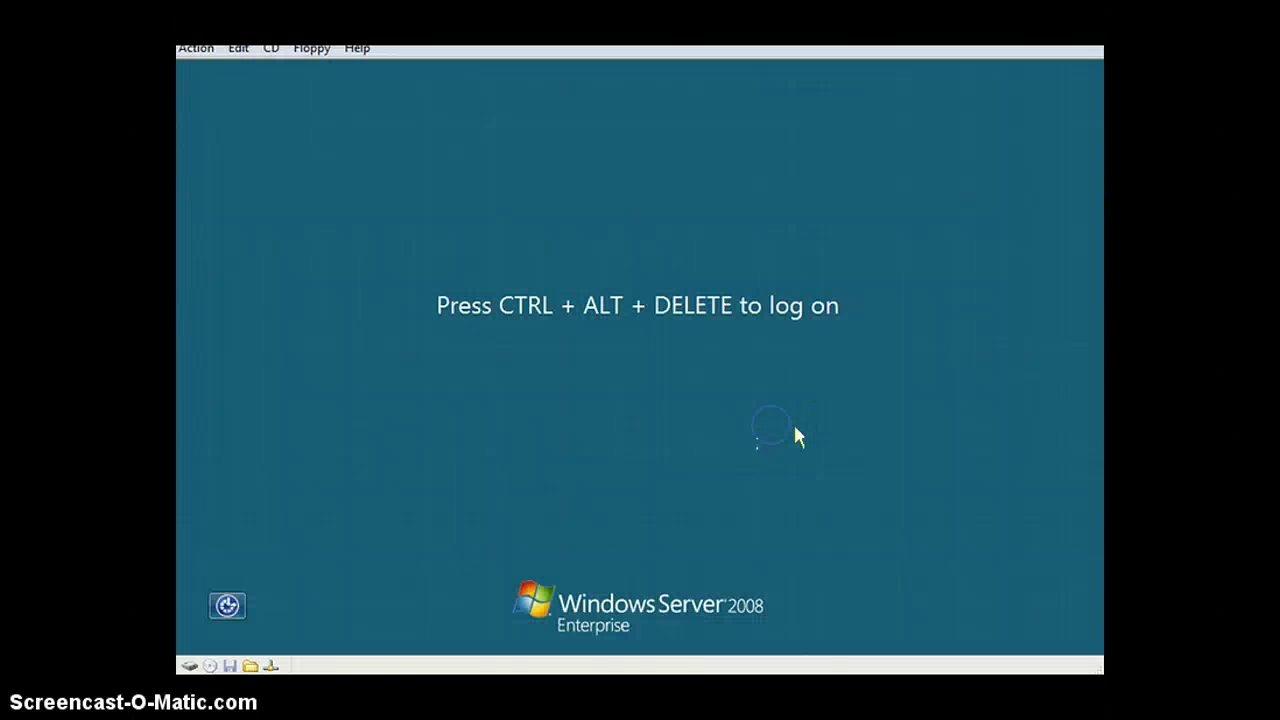
key("ctrl+alt+Delete")
type("*****")
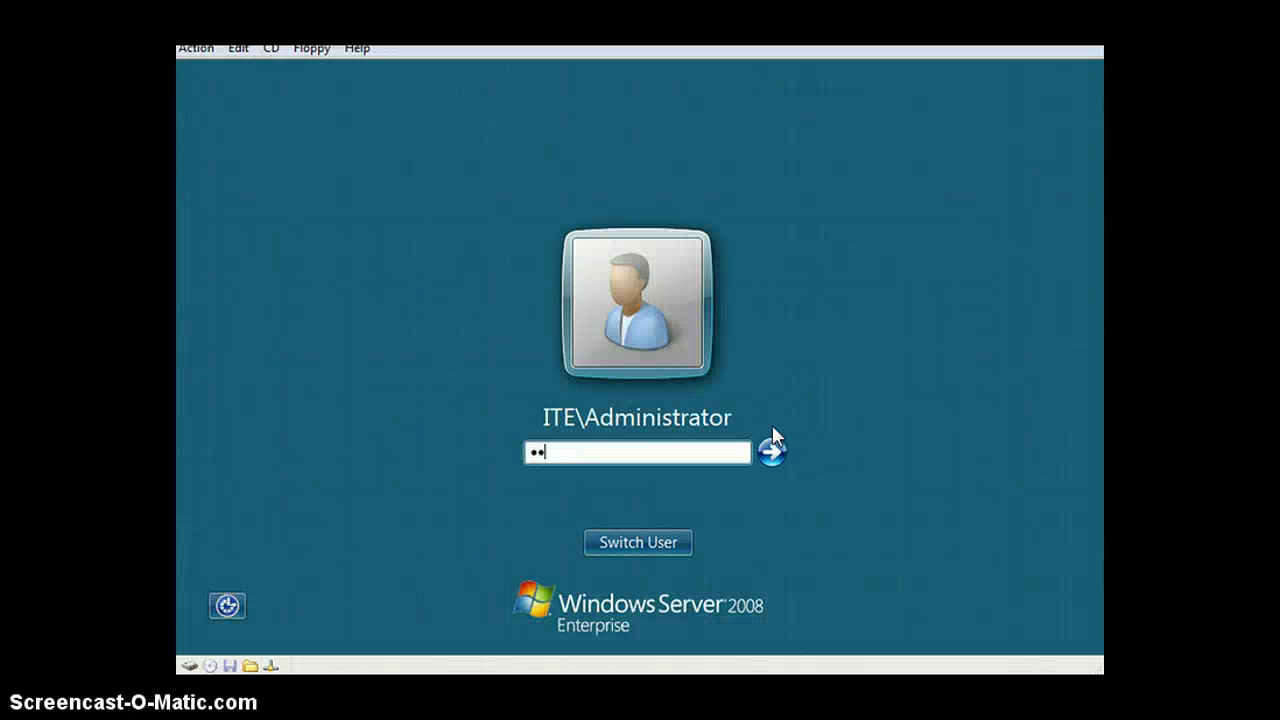
key("Return")
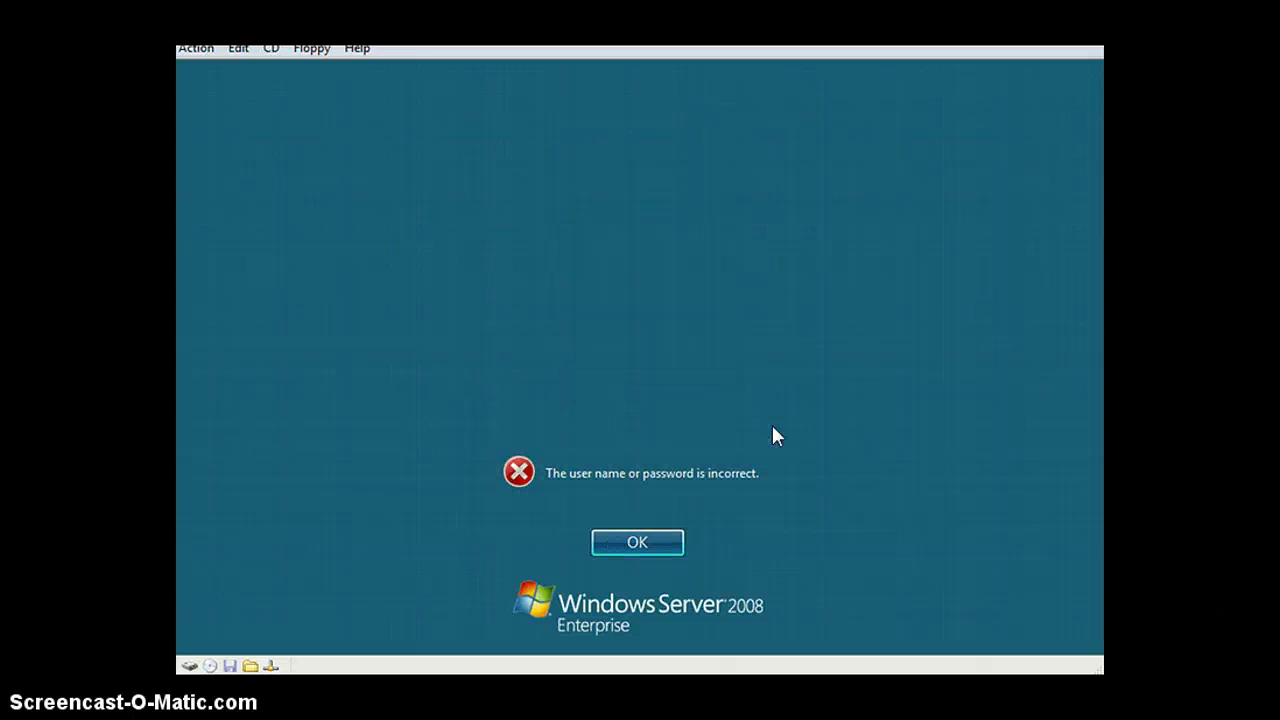
key("Return")
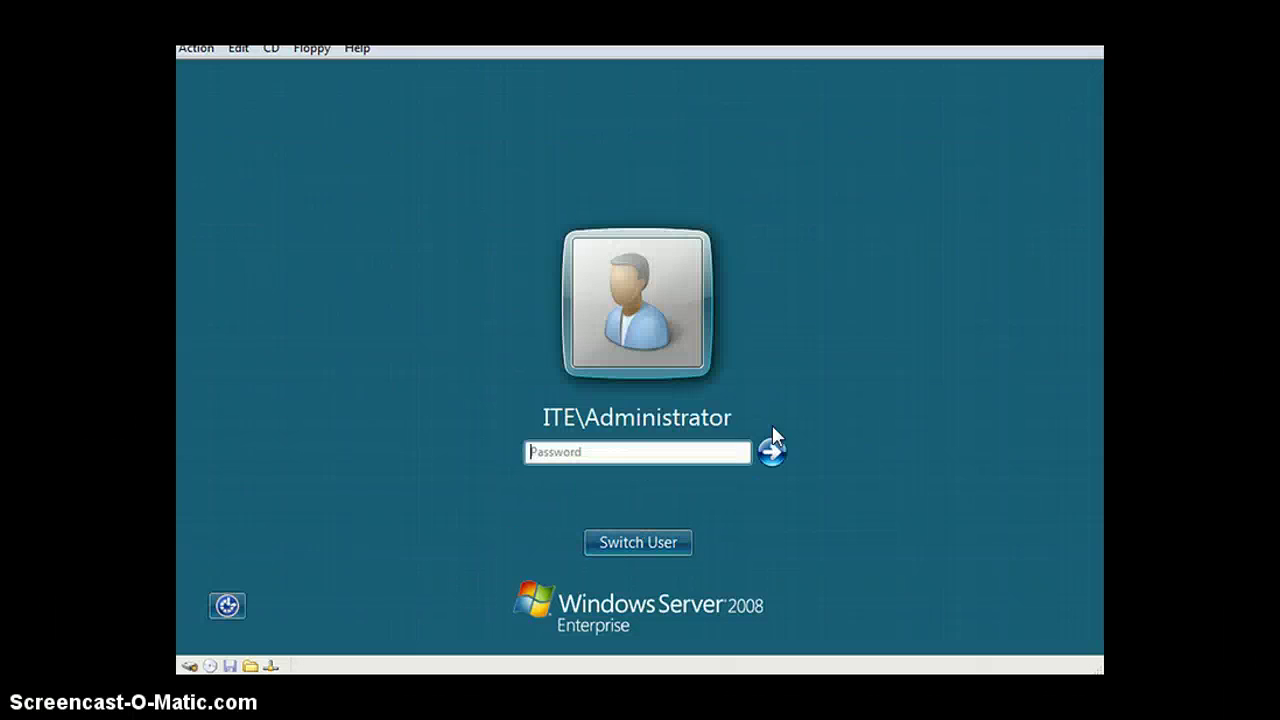
type("*****")
key("Return")
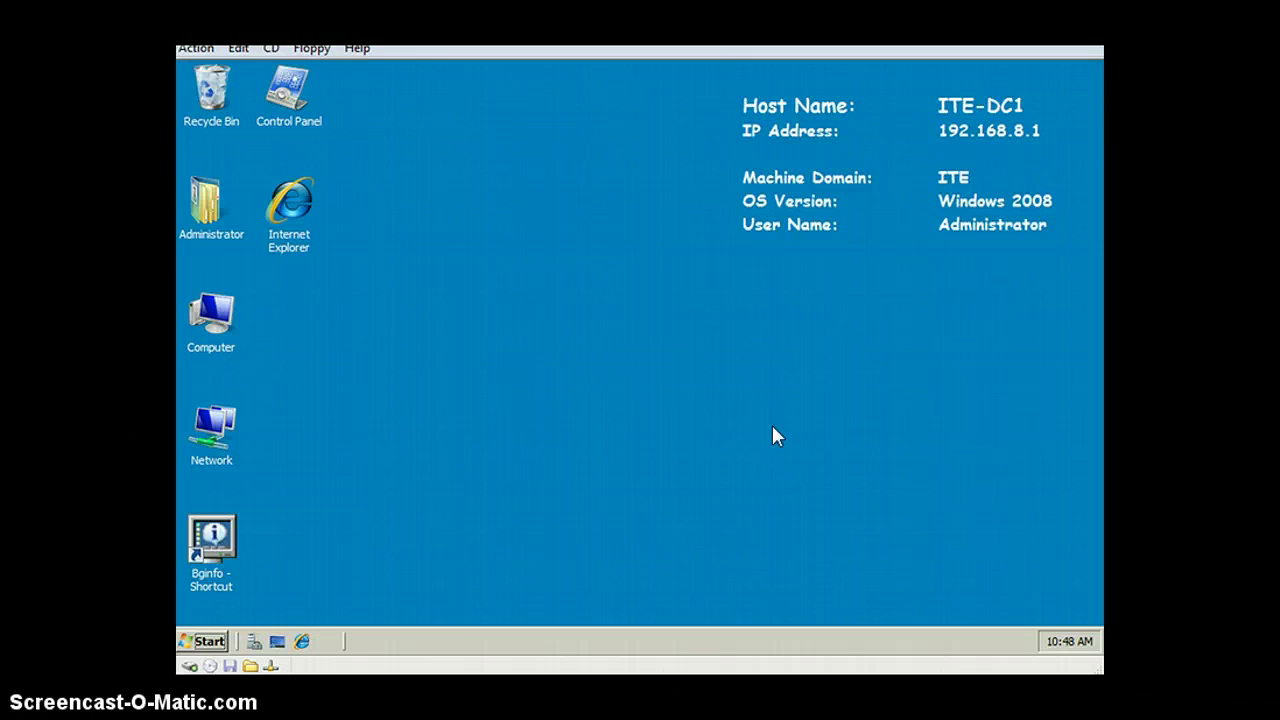
- Open the Run dialog on the Windows server
left_click(198, 641)
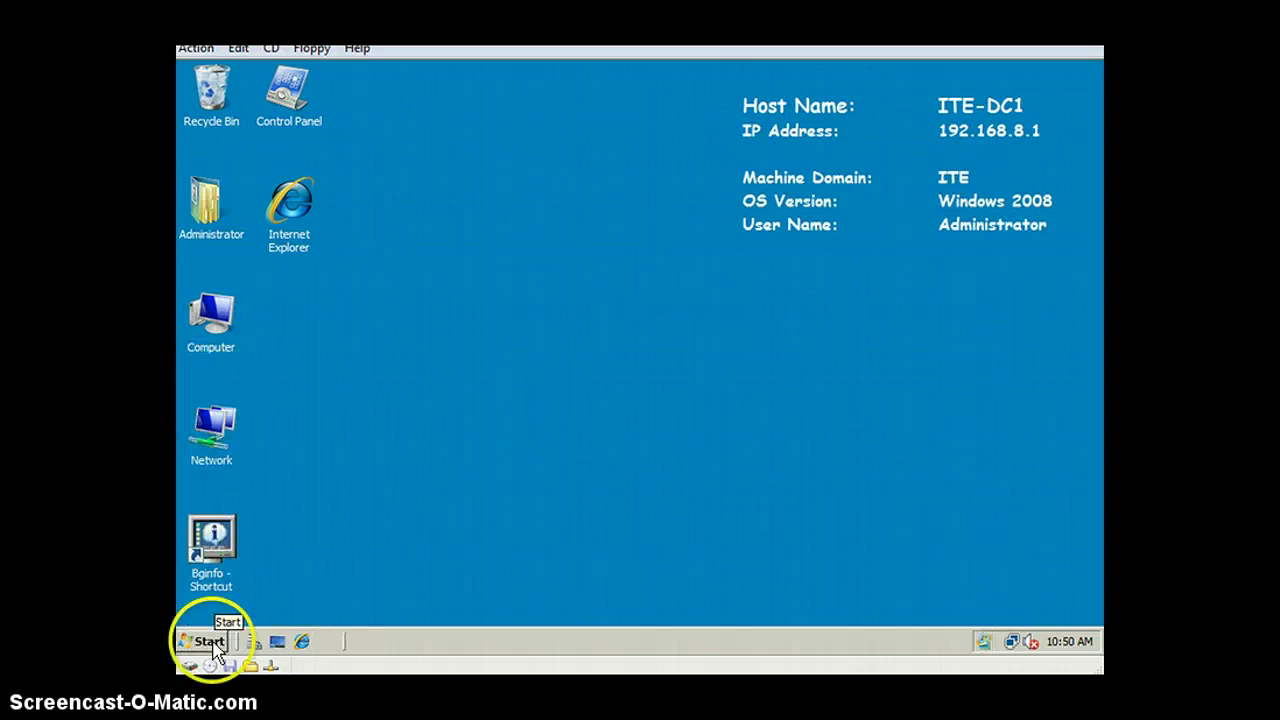
left_click(210, 638)
left_click(292, 580)
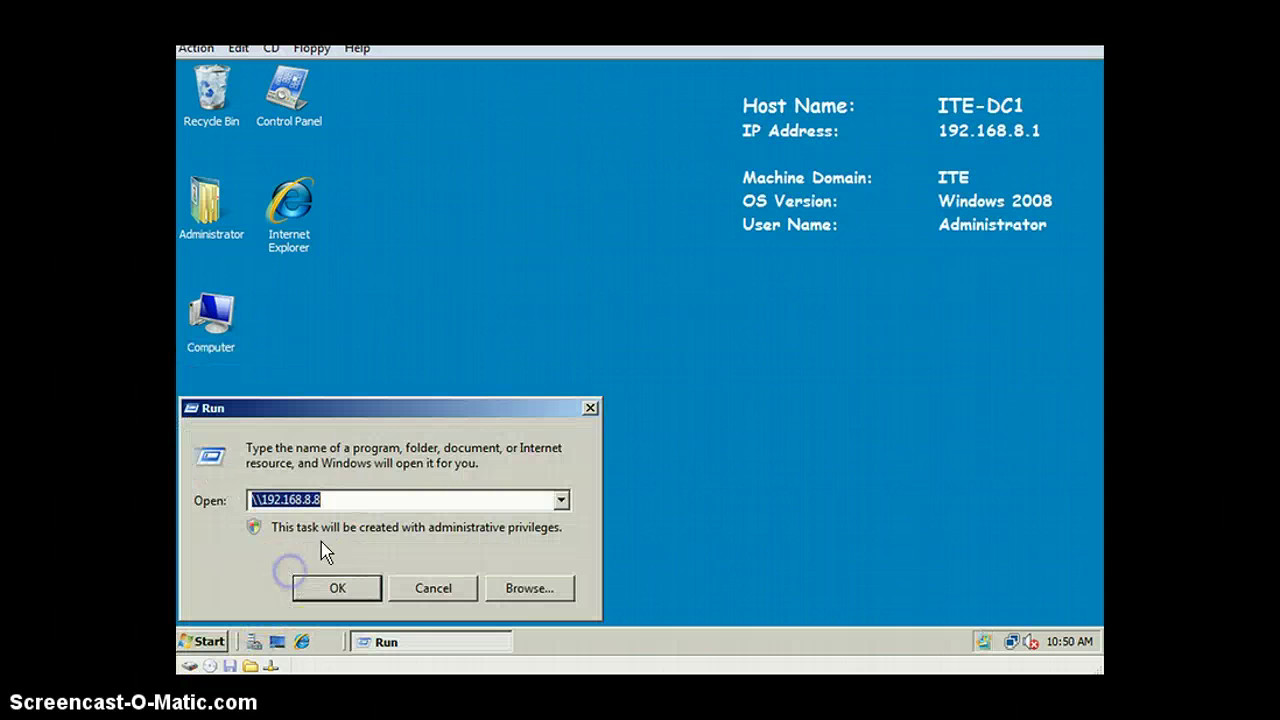